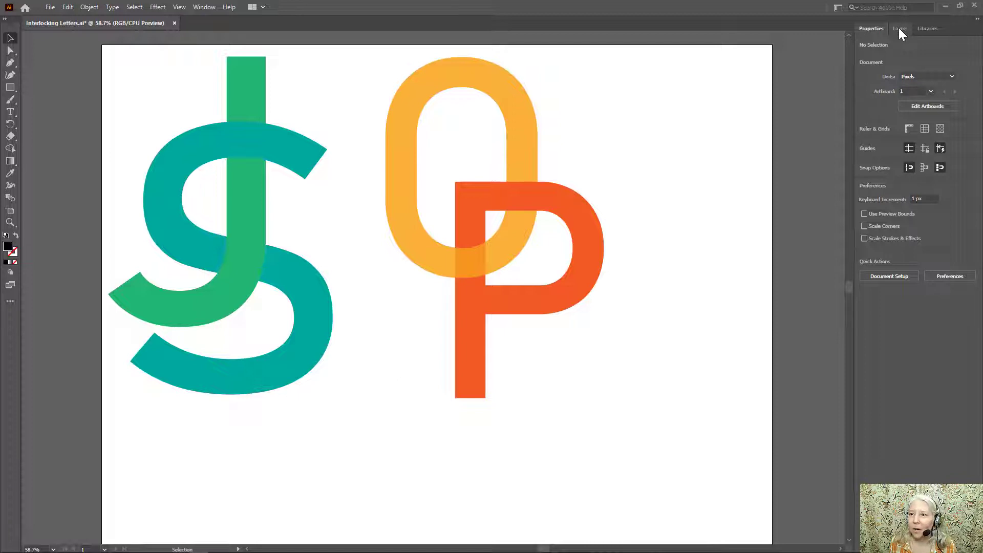
Hide the top group holding the orange O and red P in the Layers panel.
left_click(900, 29)
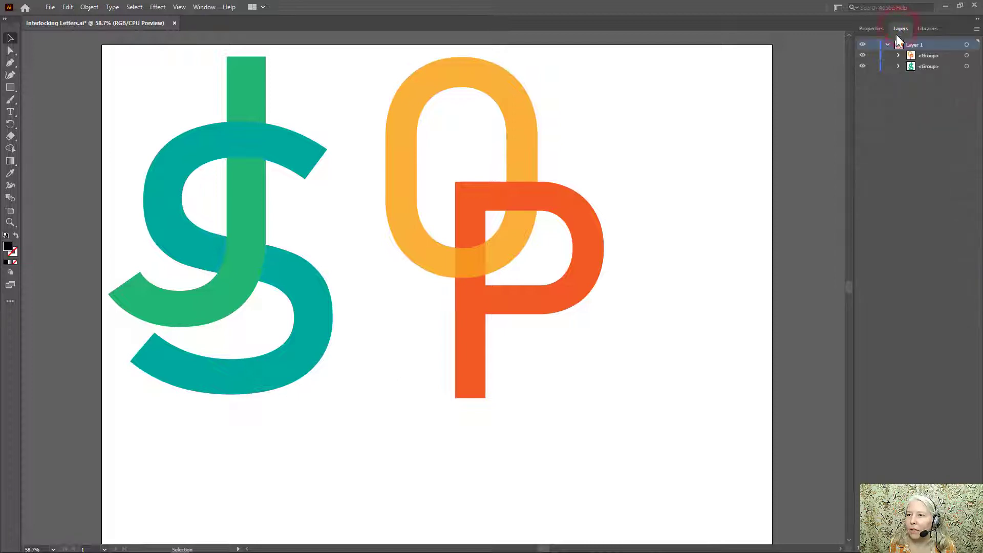
left_click(863, 55)
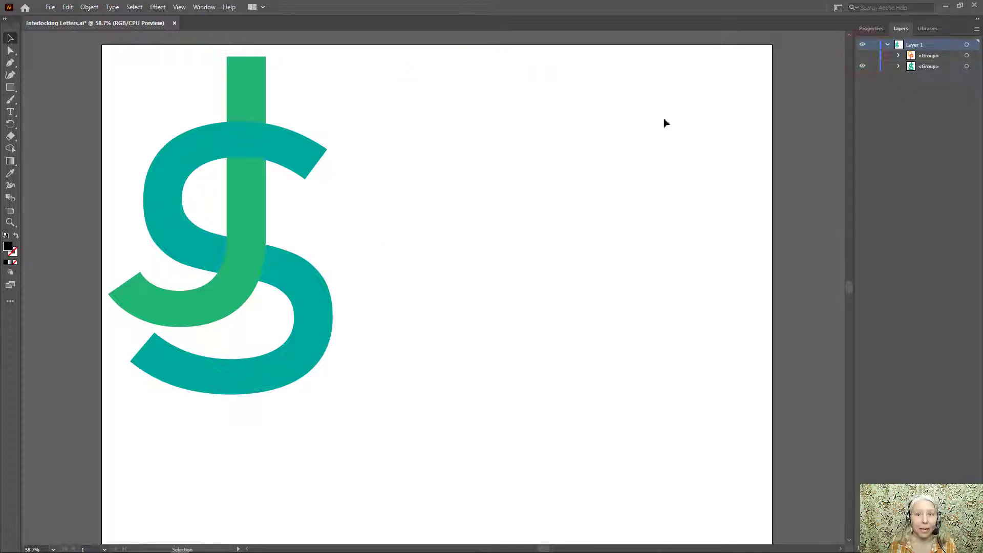
Place a new text object reading 'DQ' beside the J/S artwork and select it.
left_click(10, 112)
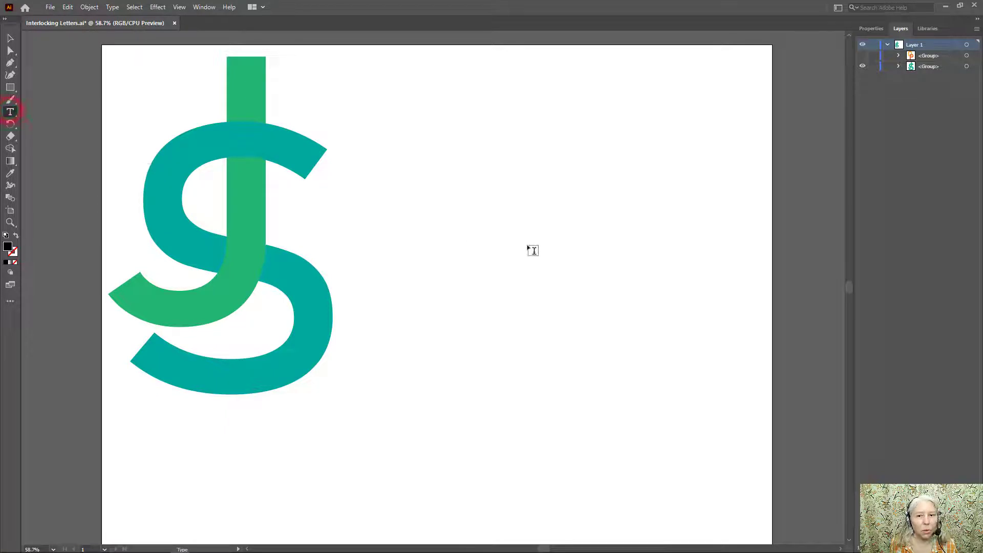
left_click(507, 209)
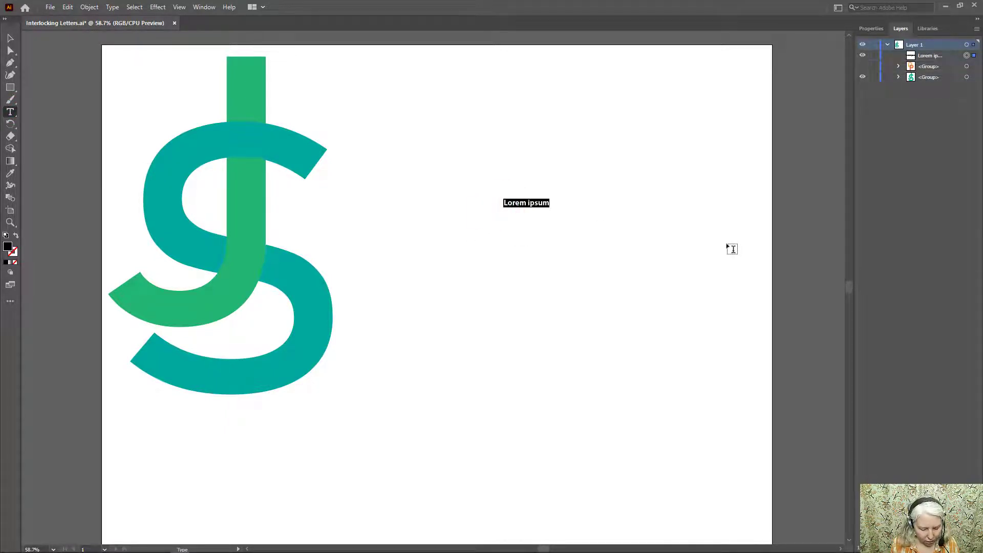
type("DD")
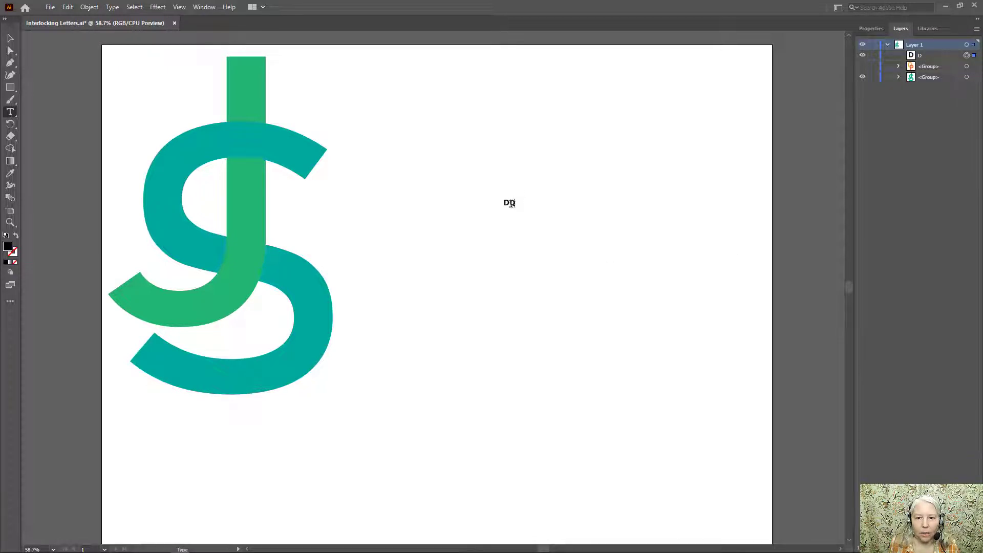
left_click(511, 205)
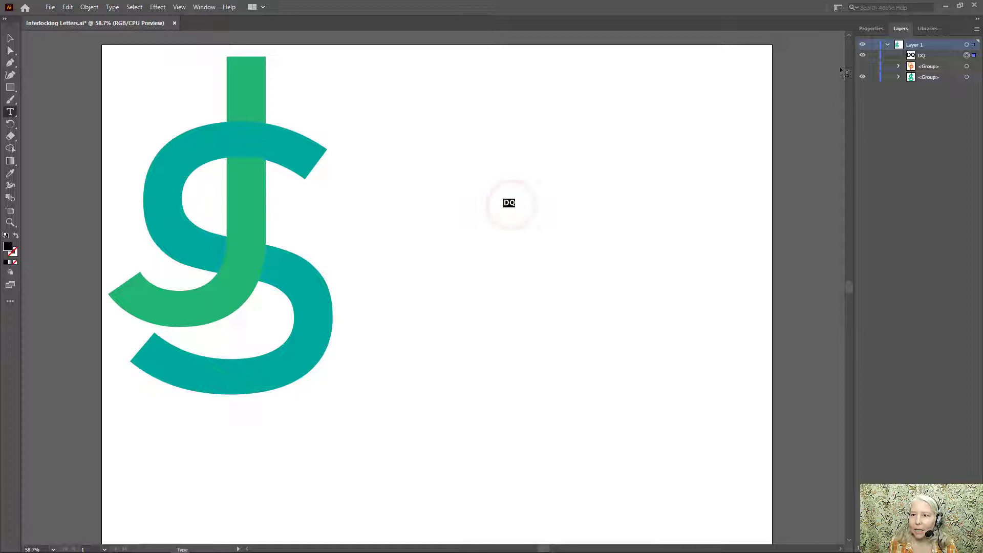
Change the DQ text's font to Book Antiqua and its size to 400 pt.
left_click(870, 28)
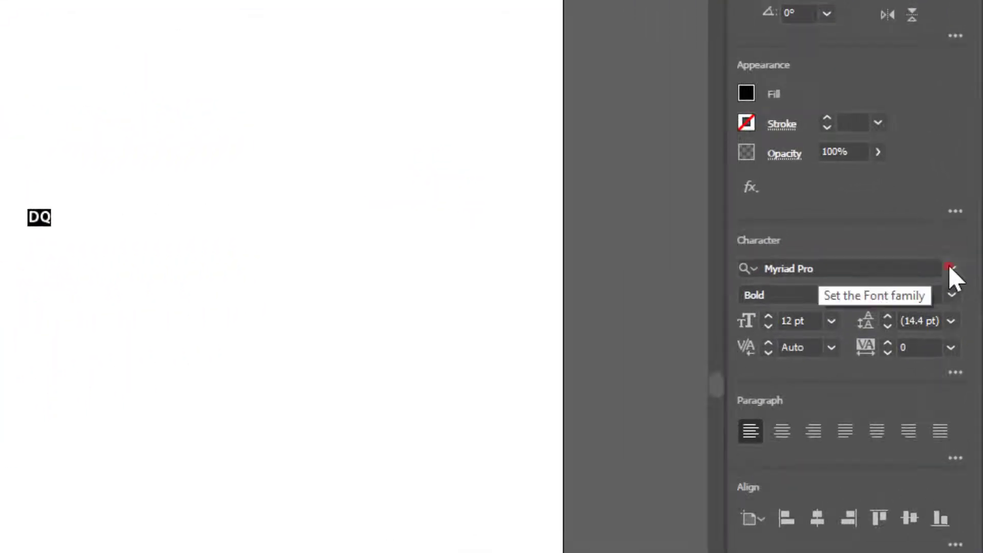
left_click(950, 268)
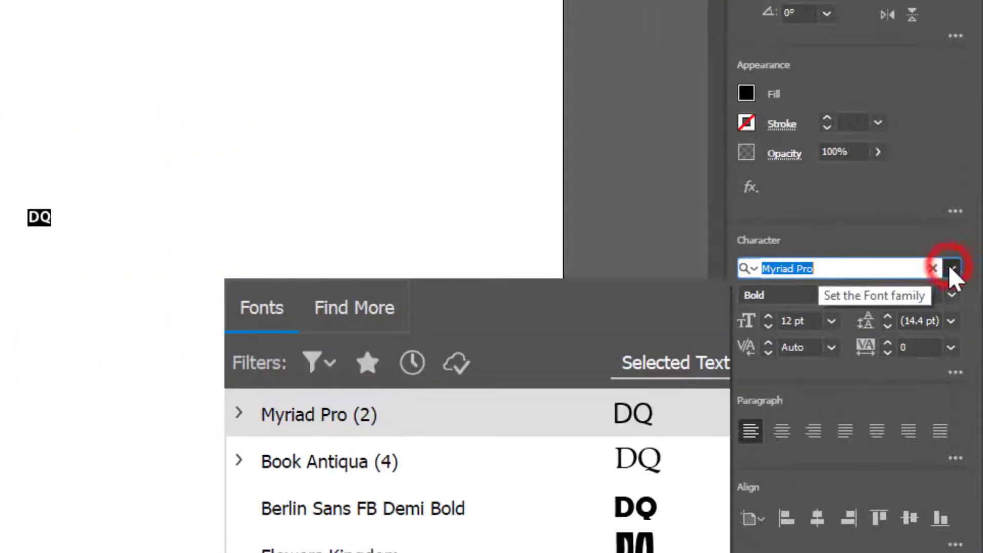
left_click(295, 468)
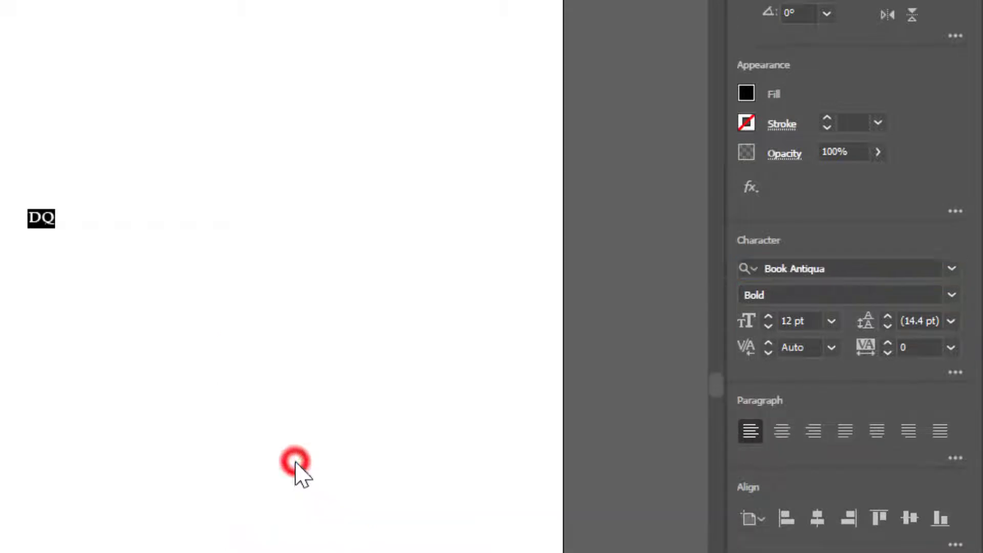
left_click(789, 321)
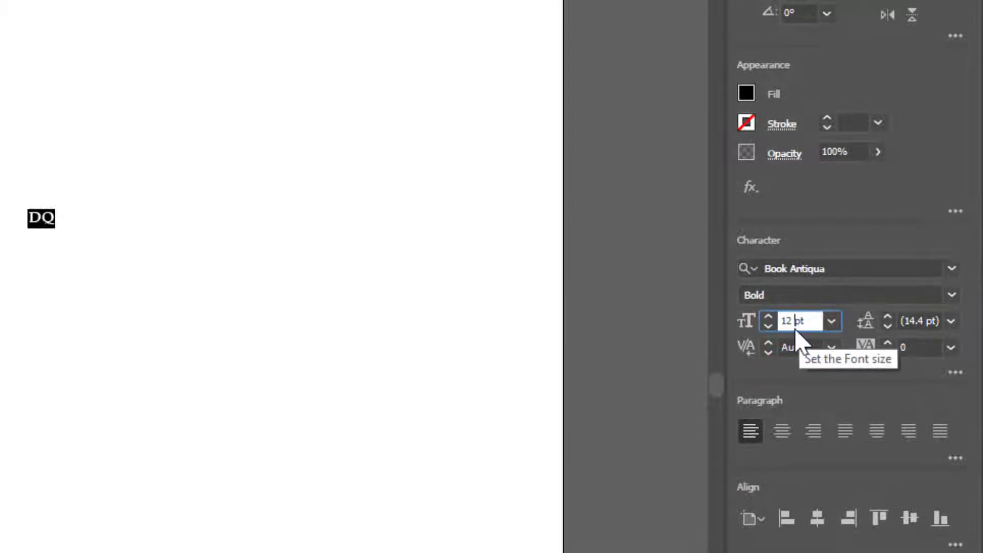
left_click(790, 324)
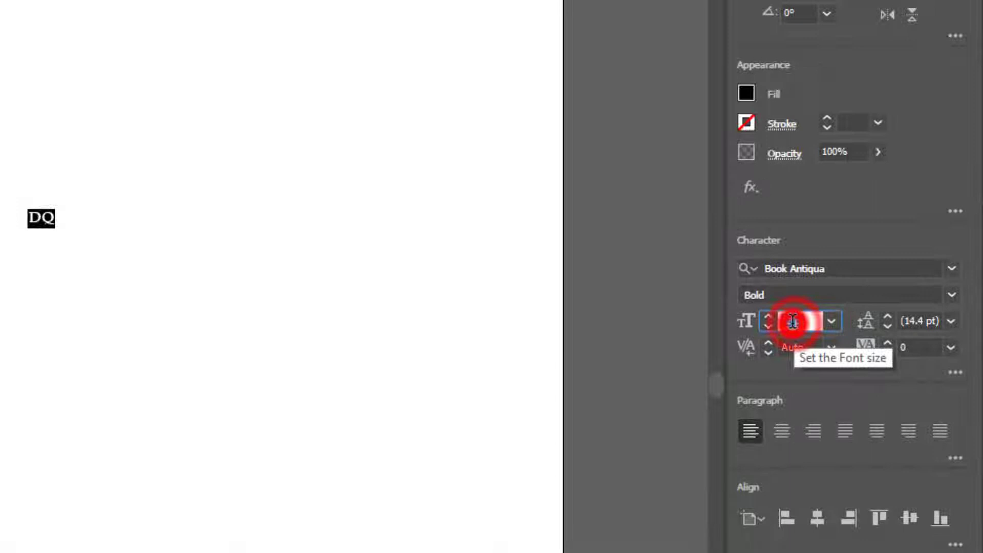
type("400")
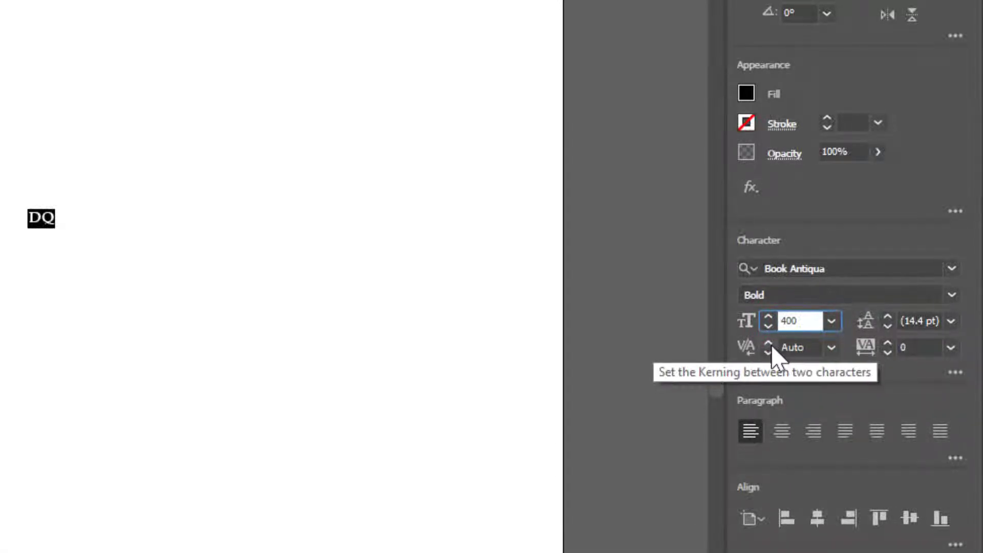
key("Return")
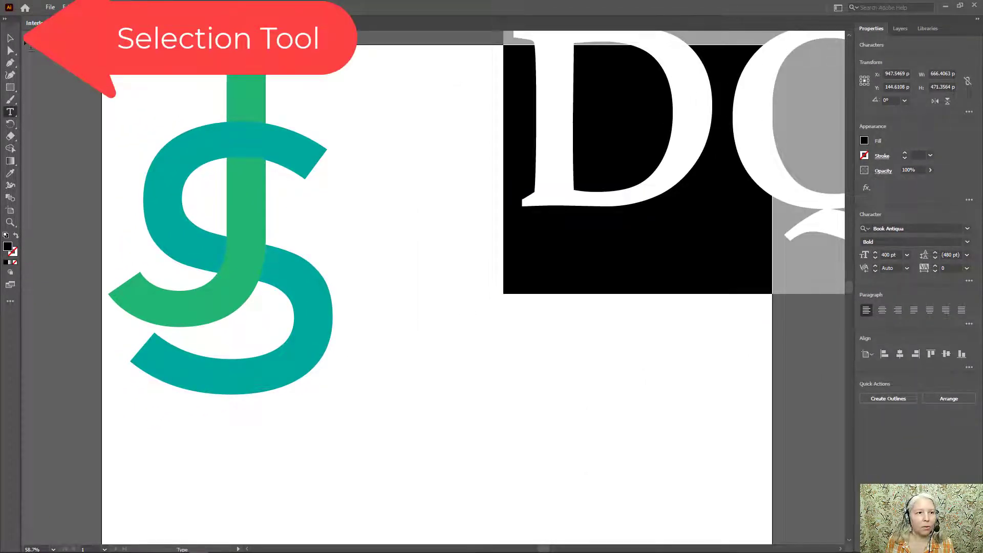
Drag the 400 pt DQ text down-left onto the artboard beside the J and S.
left_click(11, 43)
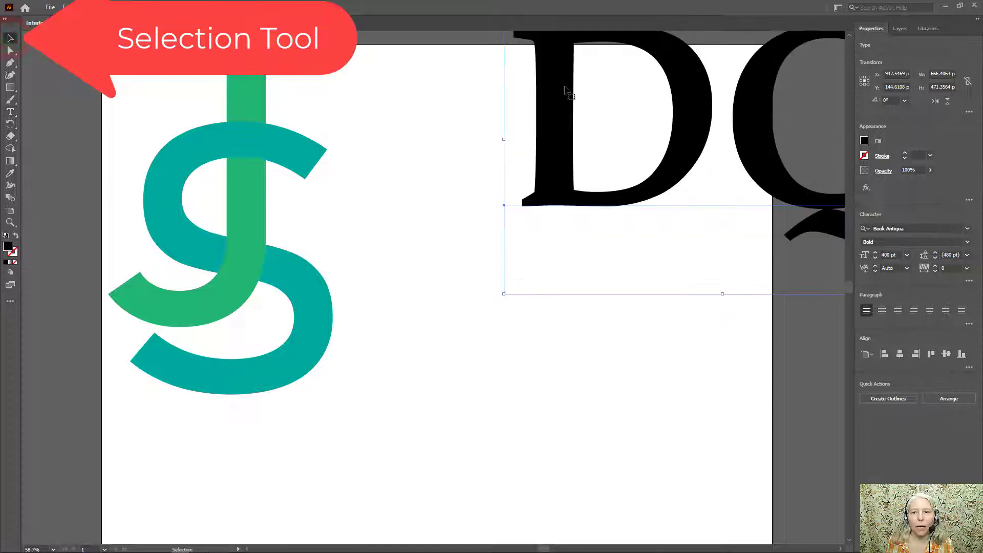
left_click_drag(561, 79, 402, 178)
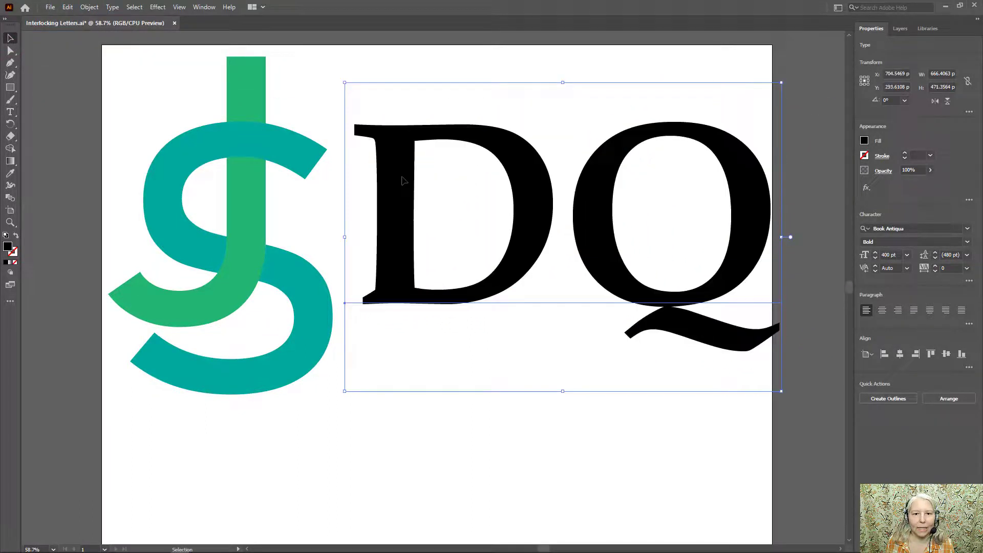
Turn the DQ text into a grouped outline shape with Create Outlines.
left_click(112, 7)
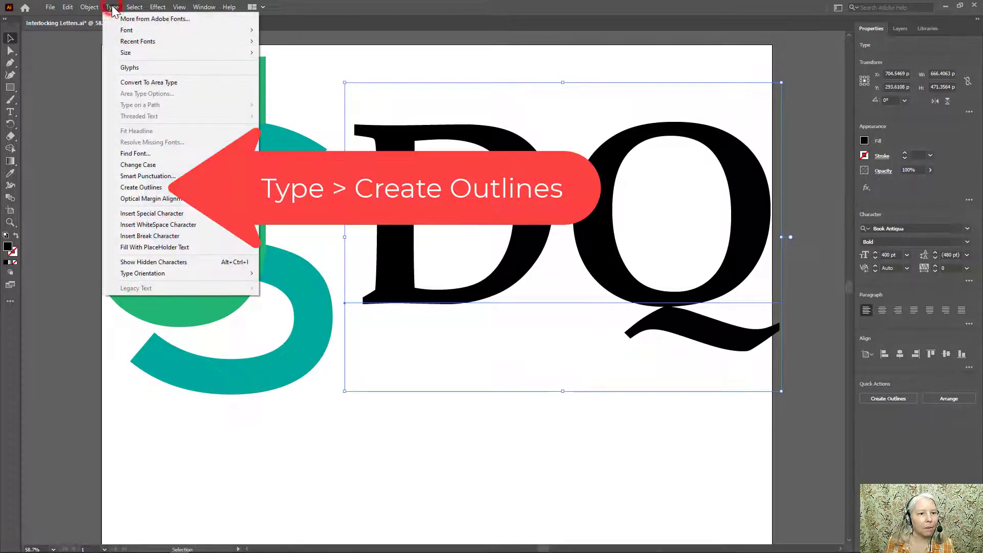
left_click(155, 186)
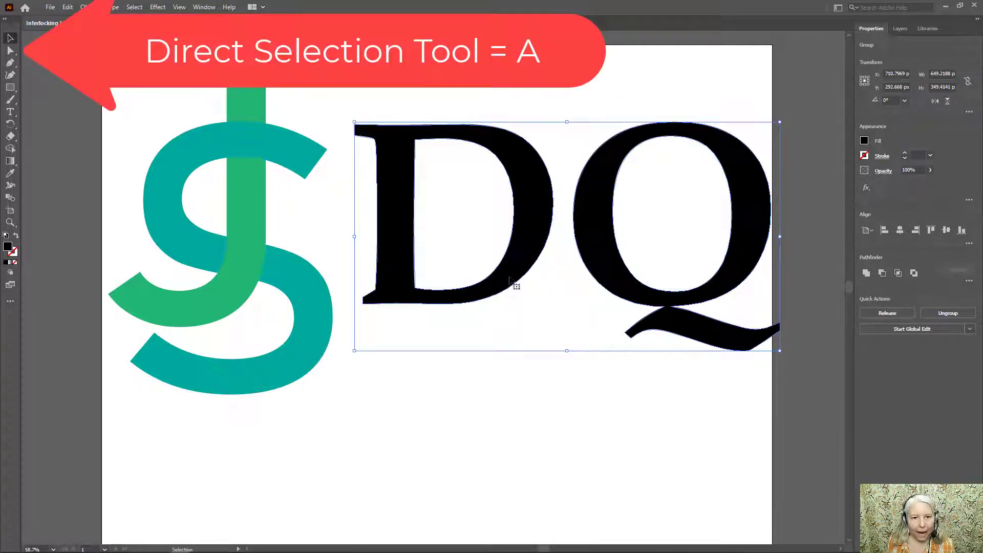
Select only the D letter shape inside the outlined DQ group with Direct Selection.
key("a")
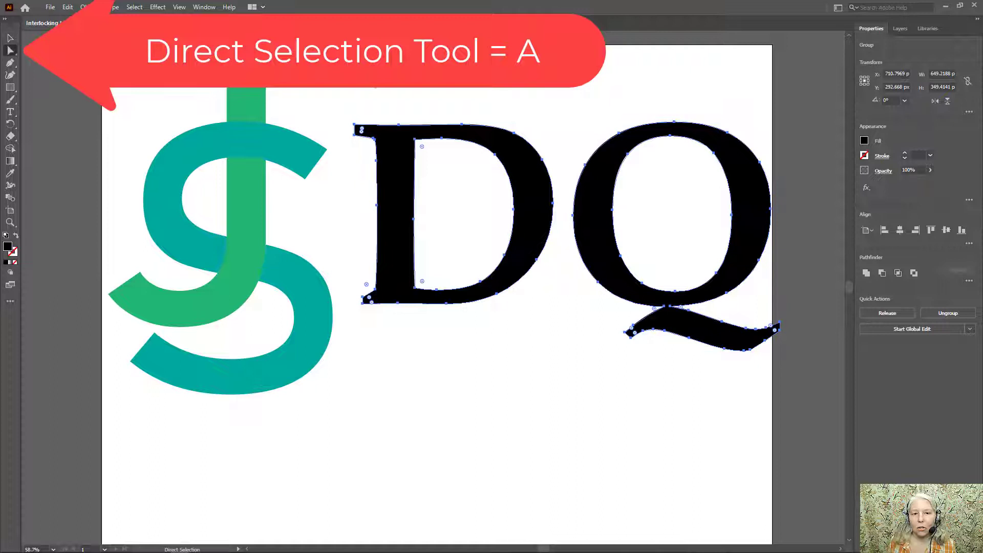
left_click(400, 98)
left_click_drag(343, 97, 565, 326)
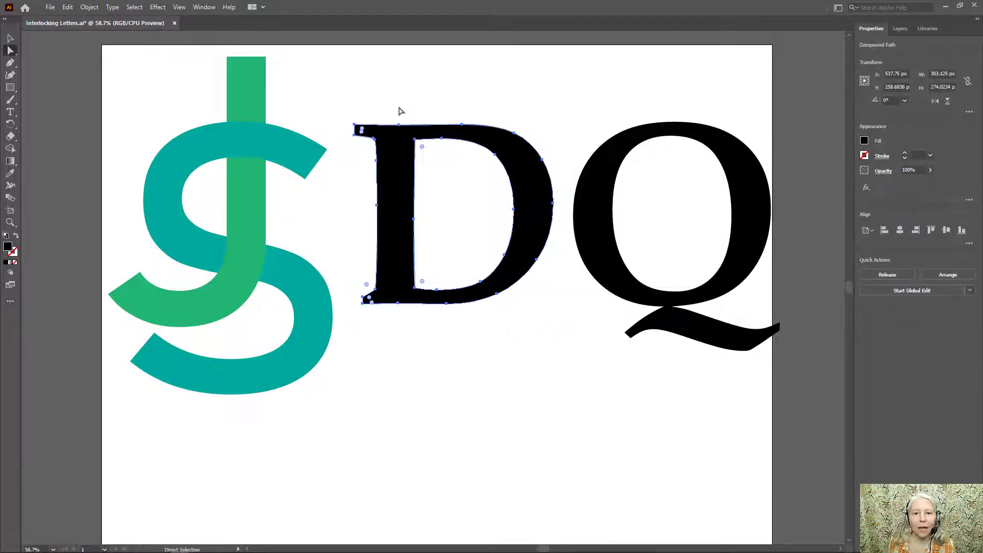
Fill the D with a purple swatch and the Q with dark navy from Swatches.
left_click(206, 8)
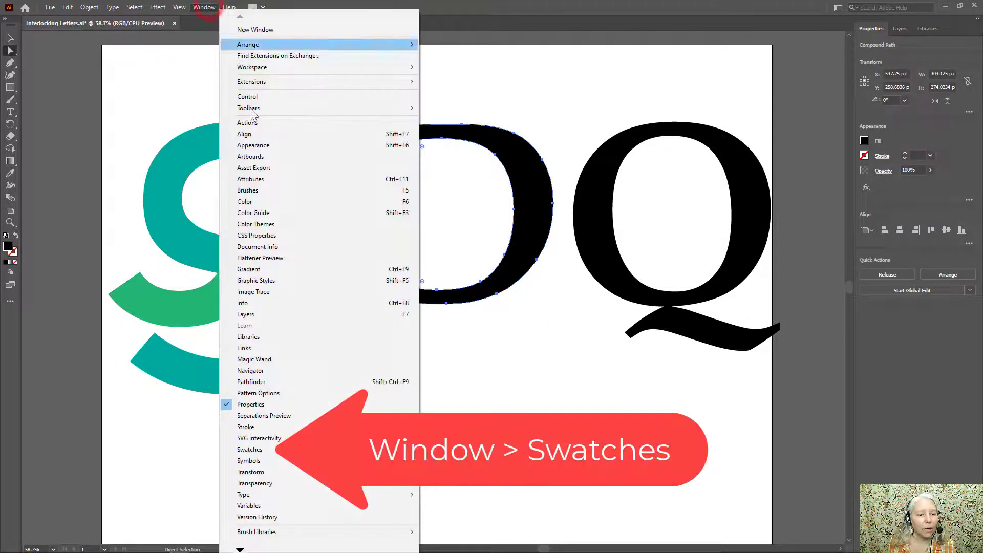
left_click(251, 449)
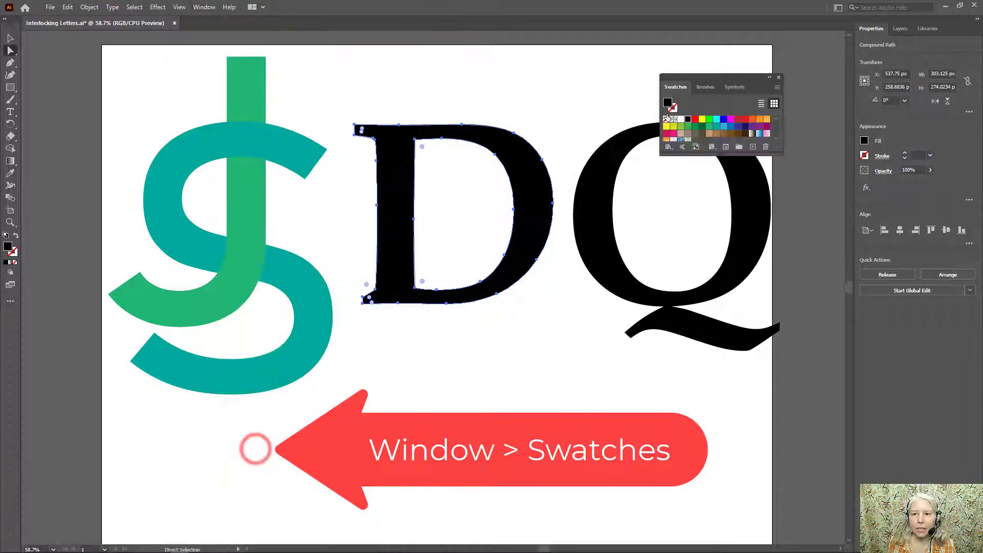
left_click(760, 126)
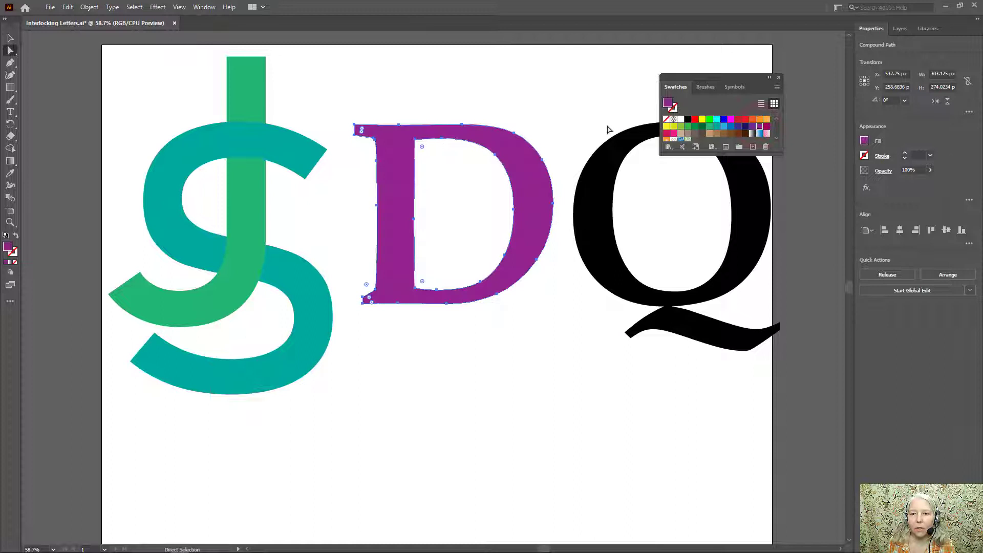
left_click_drag(566, 100, 798, 381)
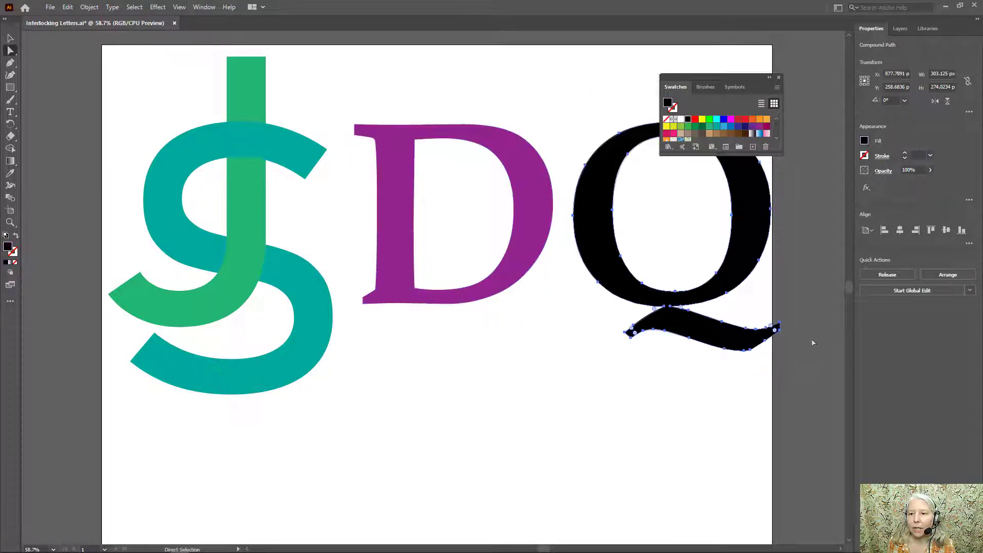
left_click(746, 128)
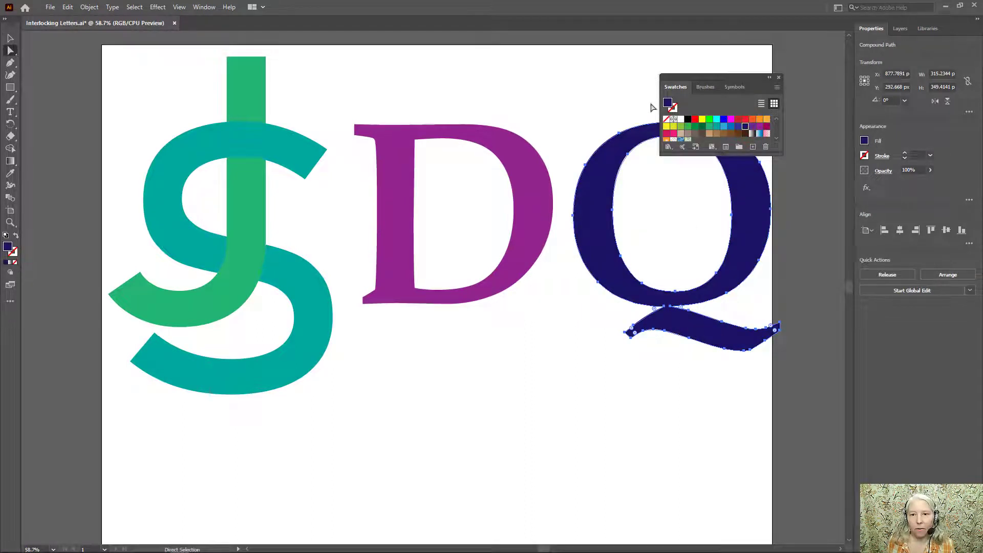
Move the navy Q down-left over the D's bowl, then select both letters.
key("v")
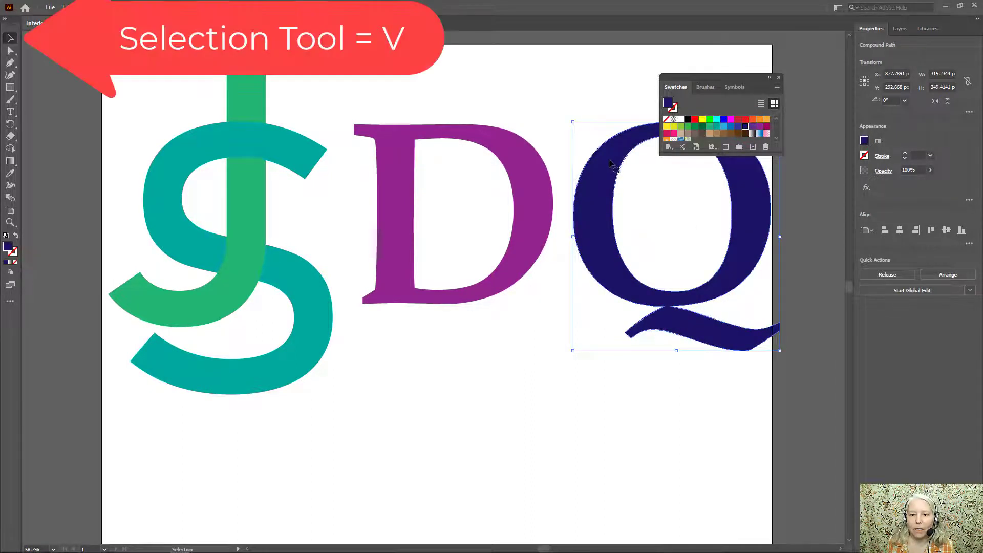
left_click_drag(609, 159, 472, 220)
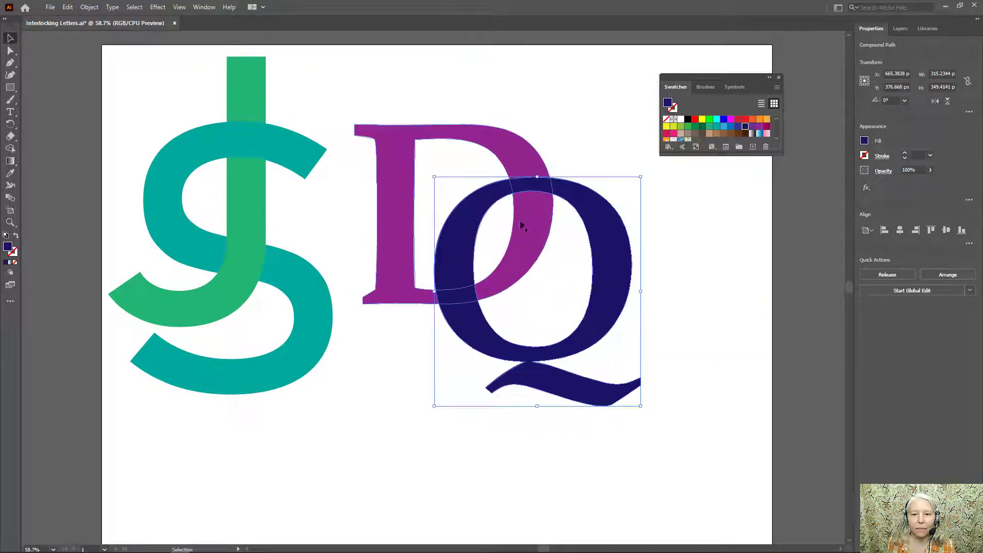
left_click_drag(341, 91, 660, 420)
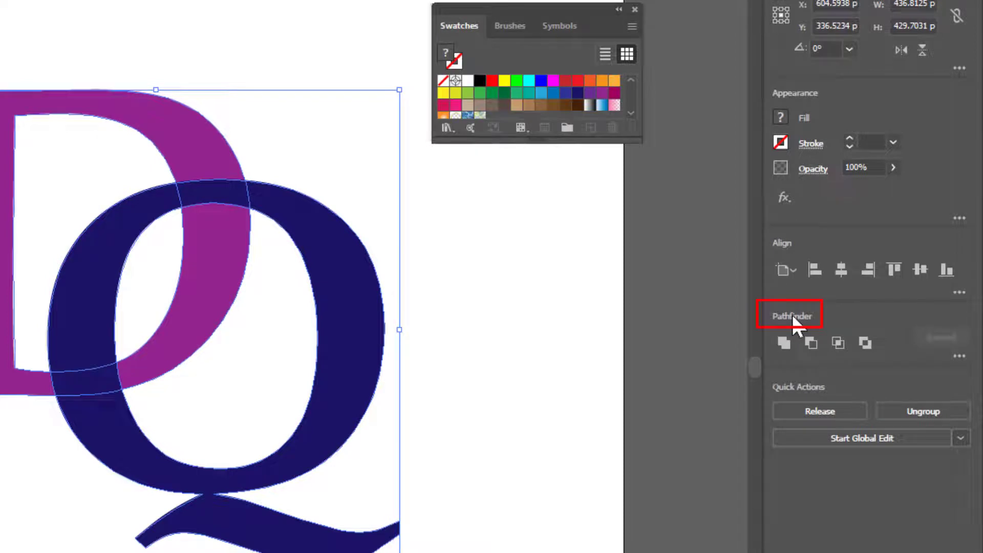
Apply the Pathfinder Divide operation to the selected D and Q.
left_click(960, 356)
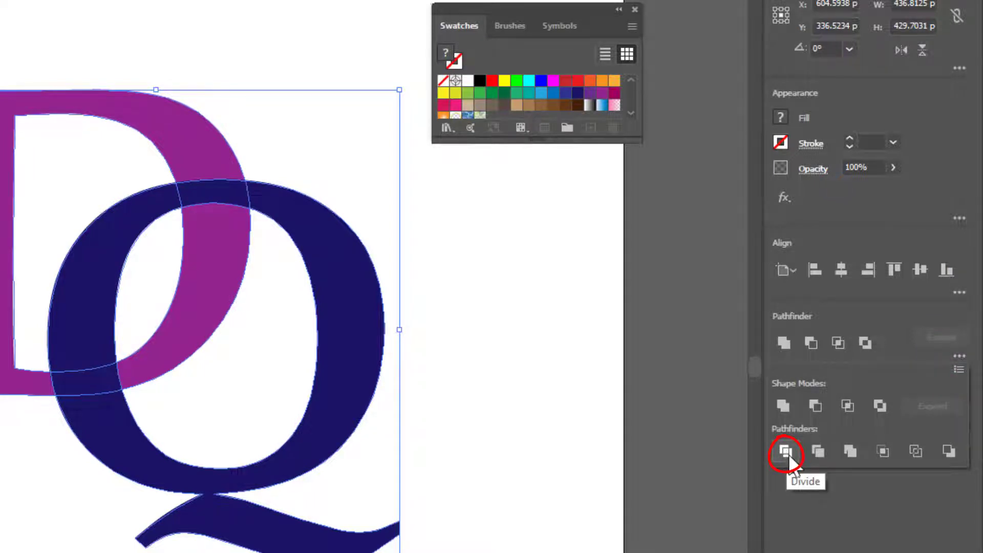
left_click(788, 456)
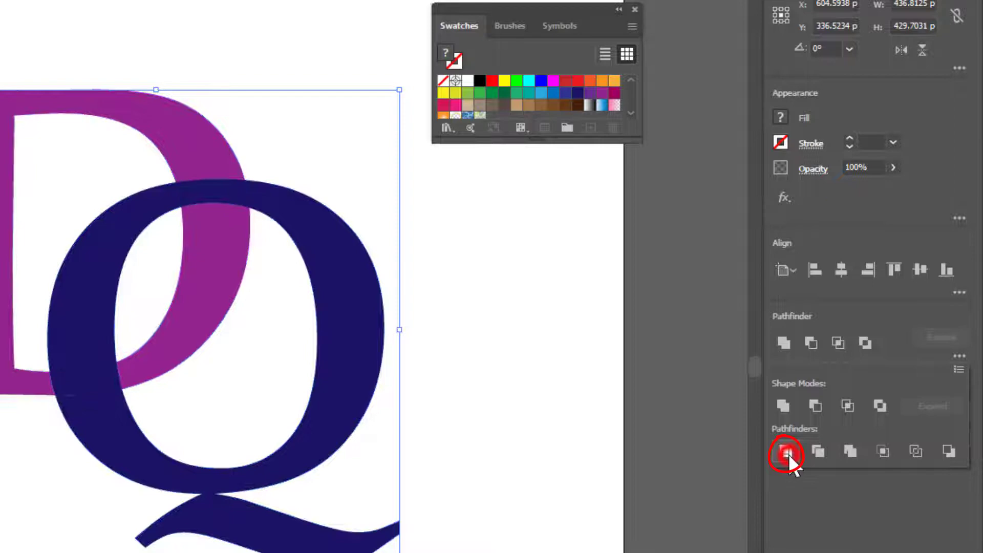
Select the Q's top crossing piece on its own within the divided artwork.
left_click(251, 122)
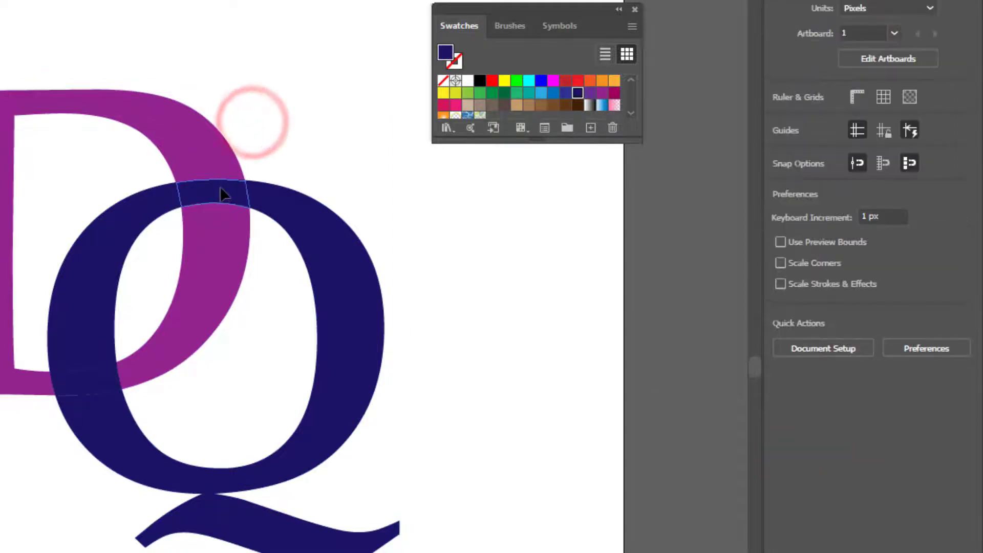
left_click(221, 191)
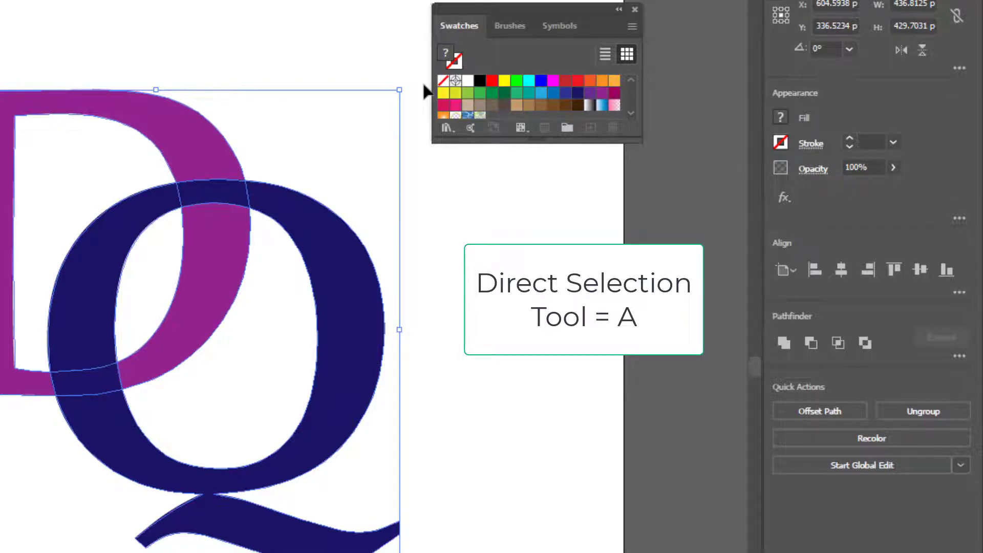
key("a")
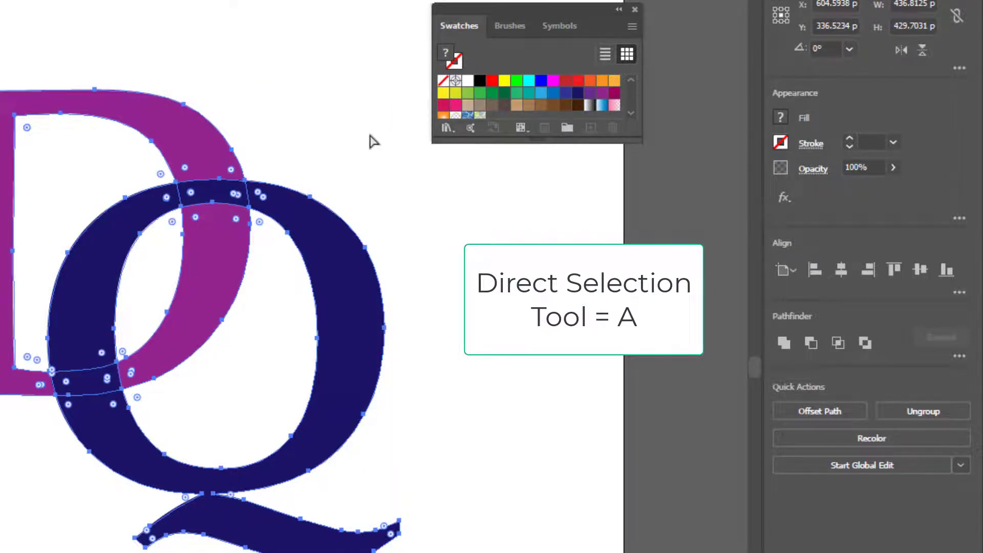
left_click(333, 133)
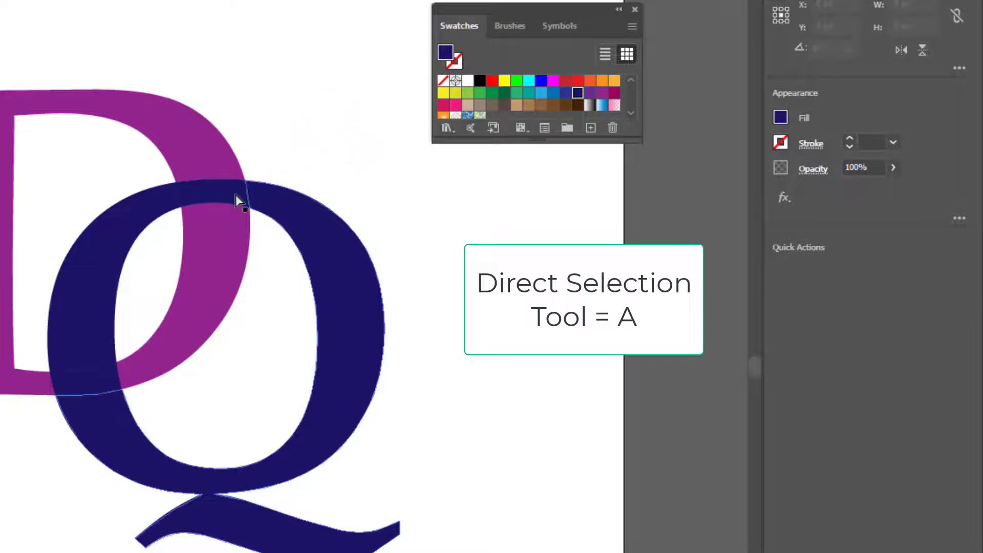
left_click(222, 195)
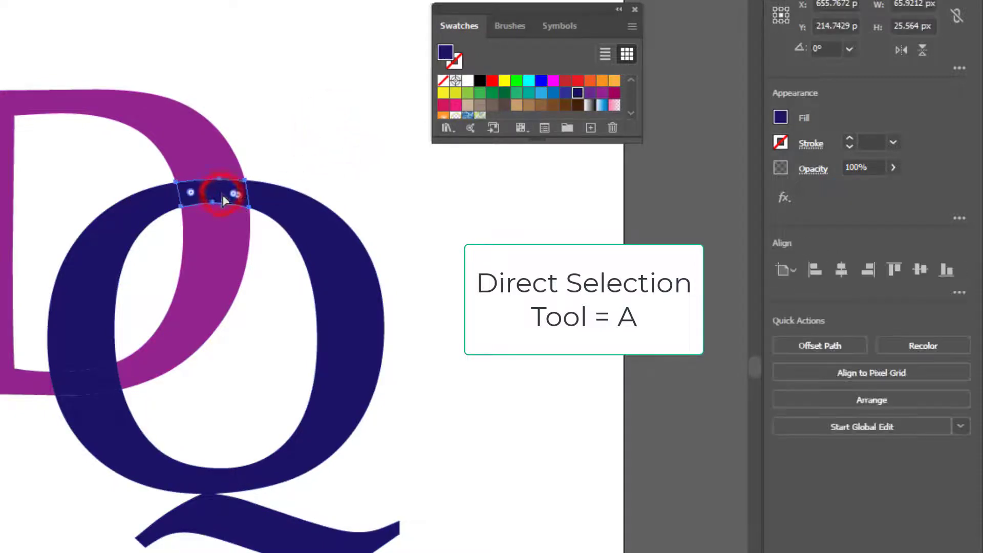
Temporarily tint divided pieces green, yellow and teal to show the split, then undo.
left_click(467, 93)
left_click(179, 128)
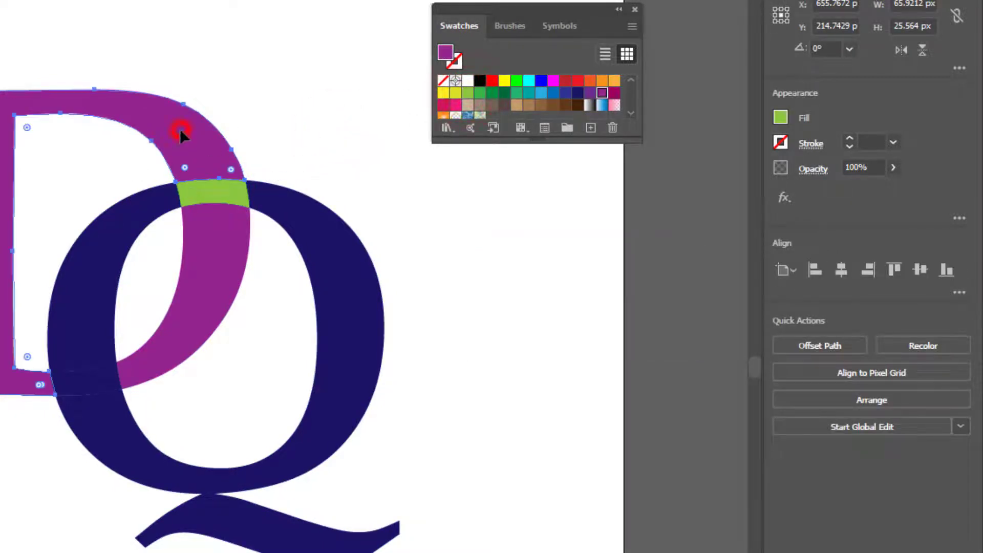
left_click(504, 80)
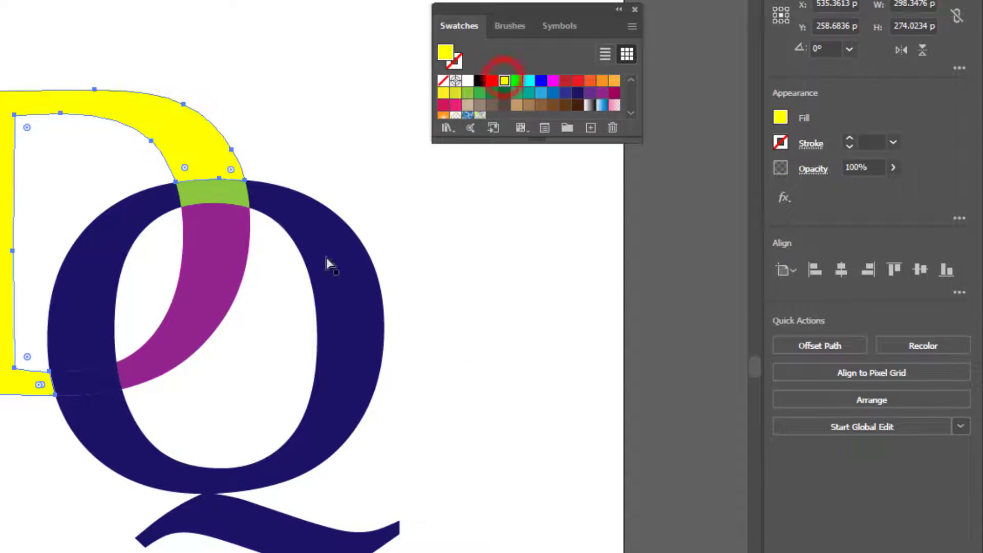
left_click(127, 291)
left_click(516, 93)
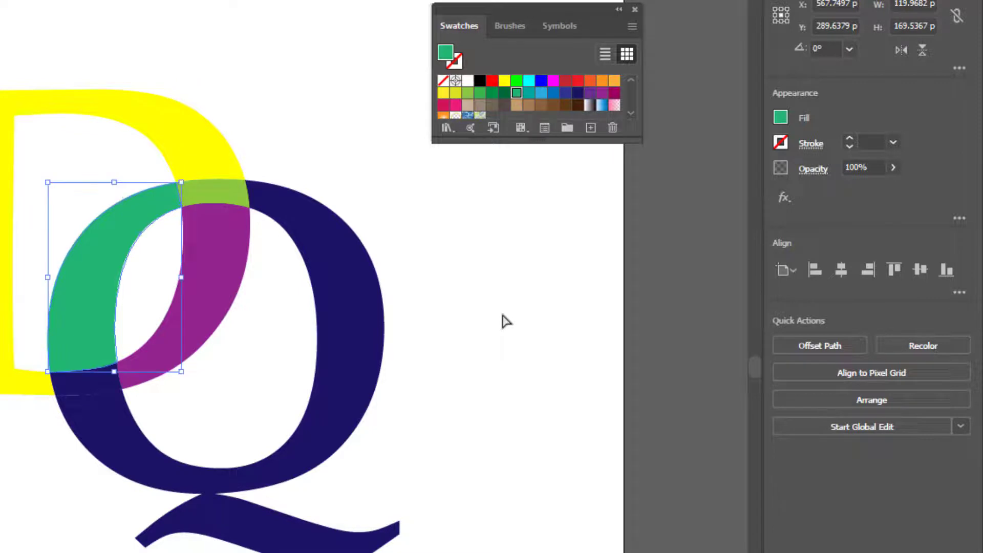
key("ctrl+z")
key("ctrl+z")
key("ctrl+z")
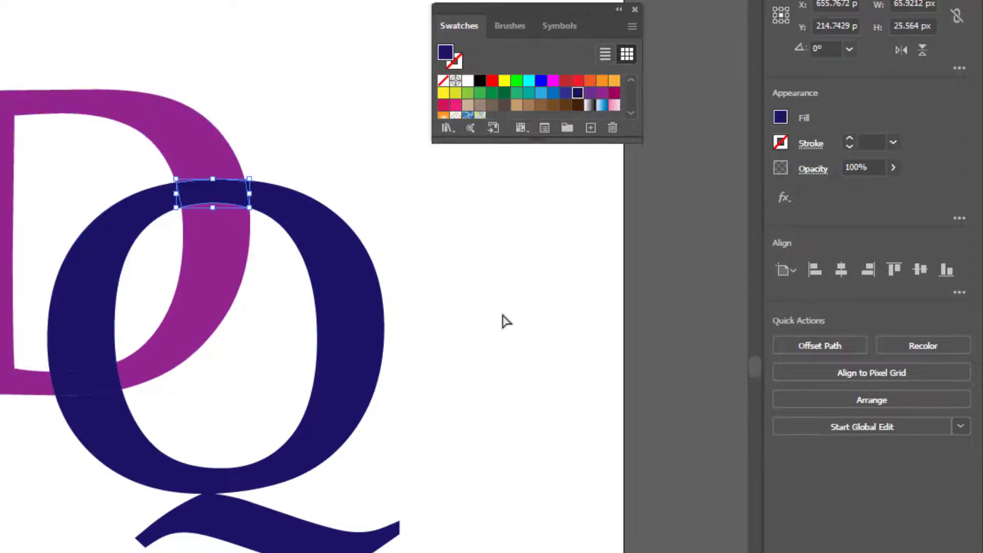
Fill the top crossing piece purple so the D passes over the Q there.
key("a")
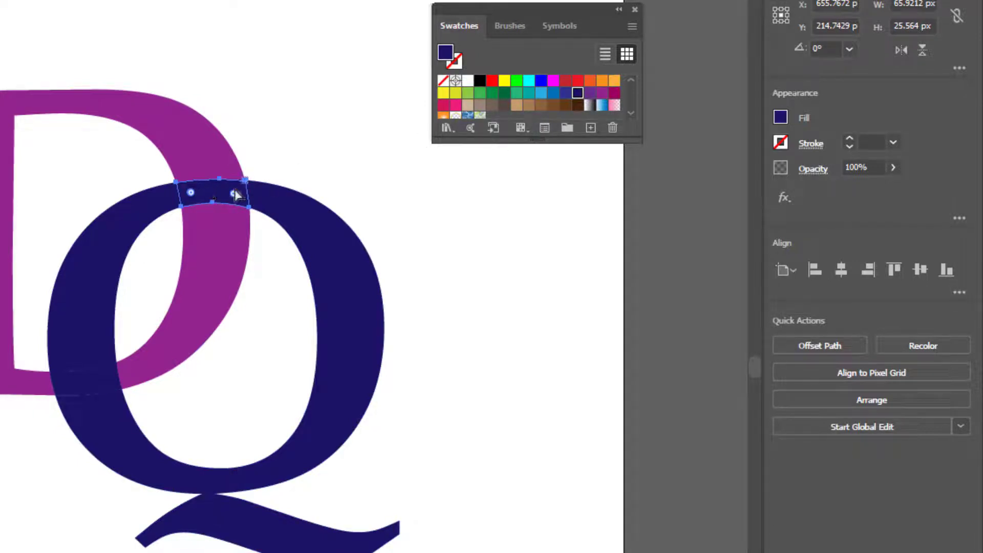
left_click(602, 93)
left_click(506, 334)
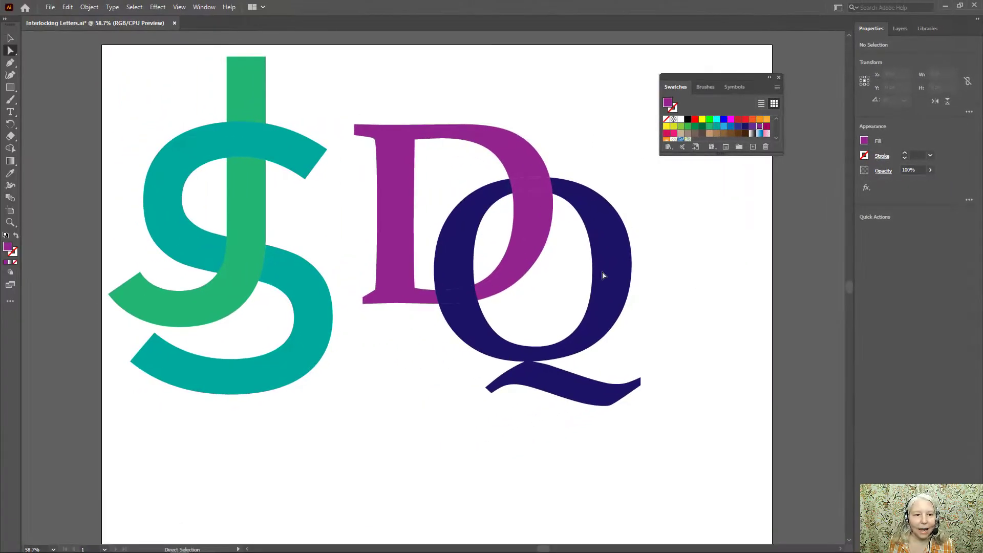
left_click(10, 222)
left_click_drag(495, 171, 571, 212)
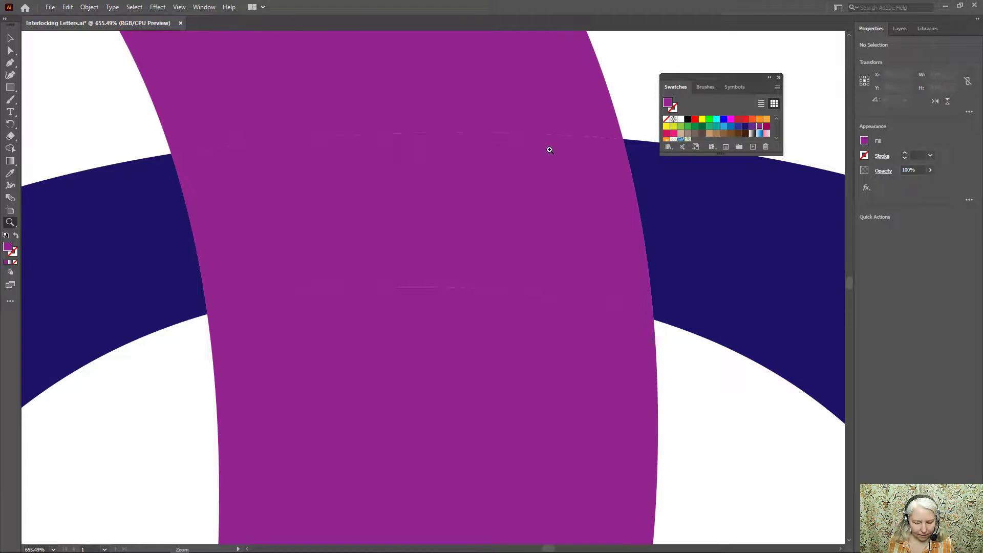
key("ctrl+0")
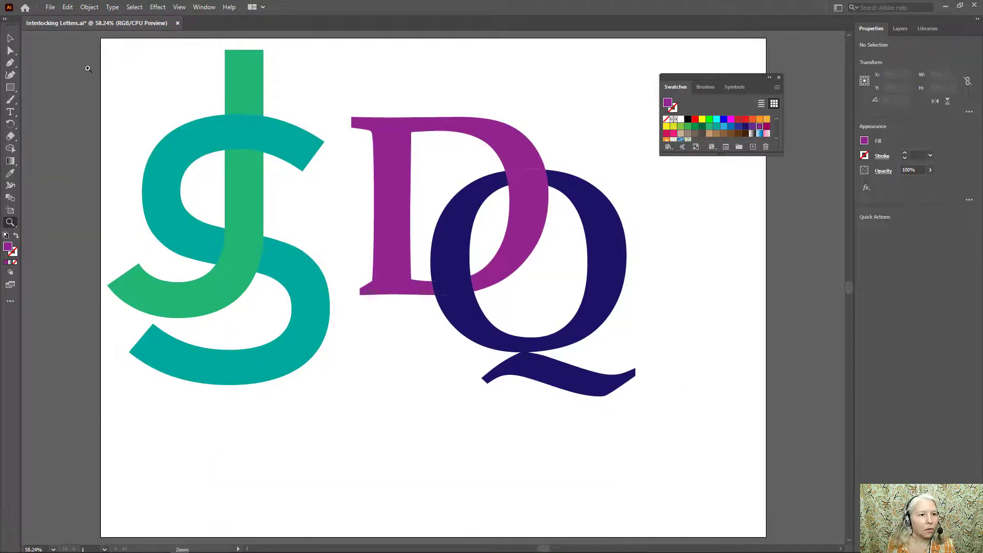
Unite the purple D's main body, its recolored crossing and its remaining piece into one shape.
left_click(11, 52)
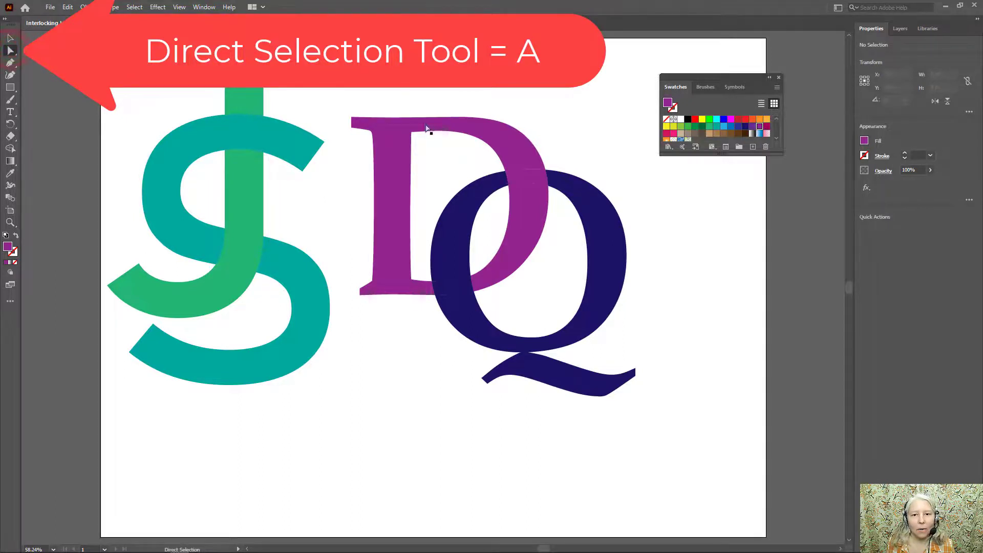
left_click(520, 153)
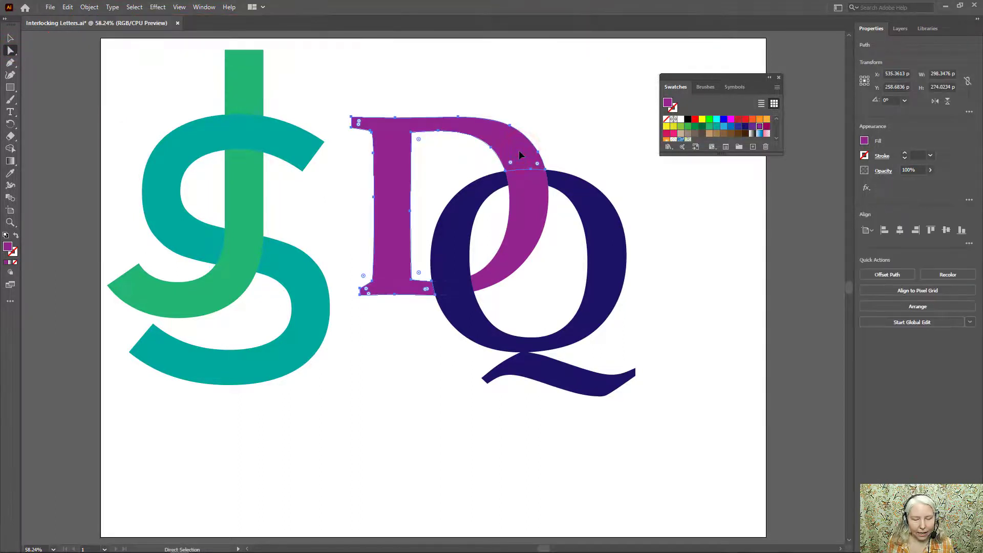
left_click(527, 177, "shift")
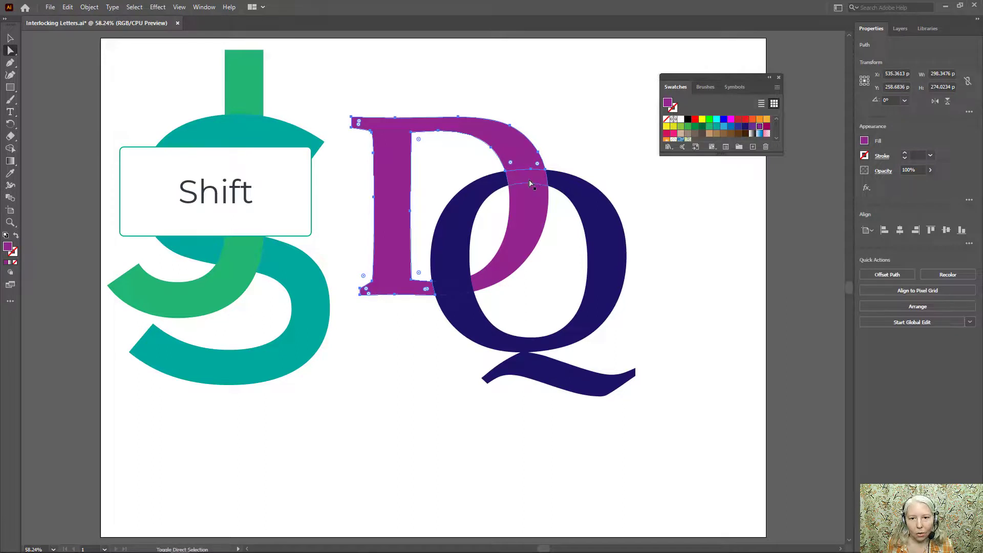
left_click(529, 233, "shift")
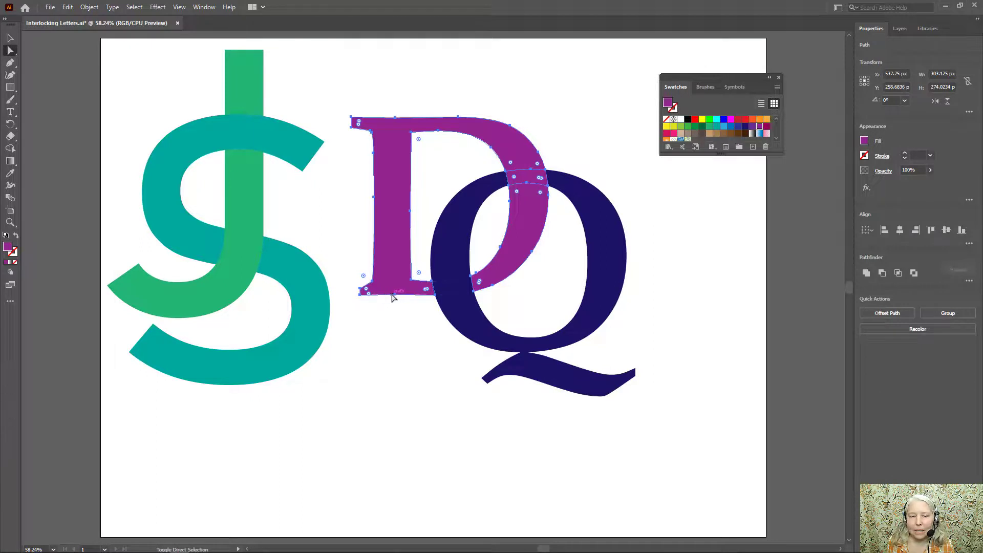
left_click(865, 272)
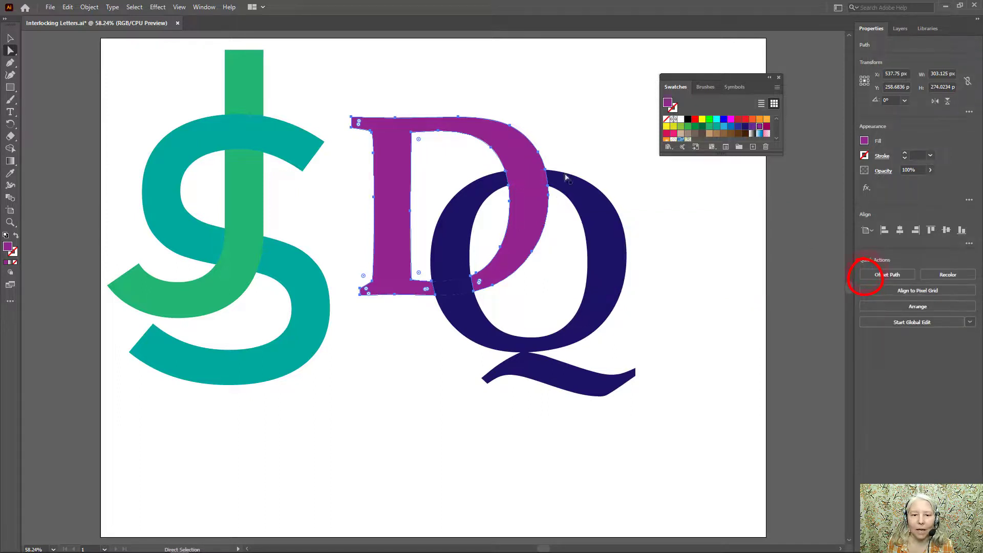
Unite the navy Q's inner piece, lower piece and main body into one shape, then deselect.
left_click(457, 238)
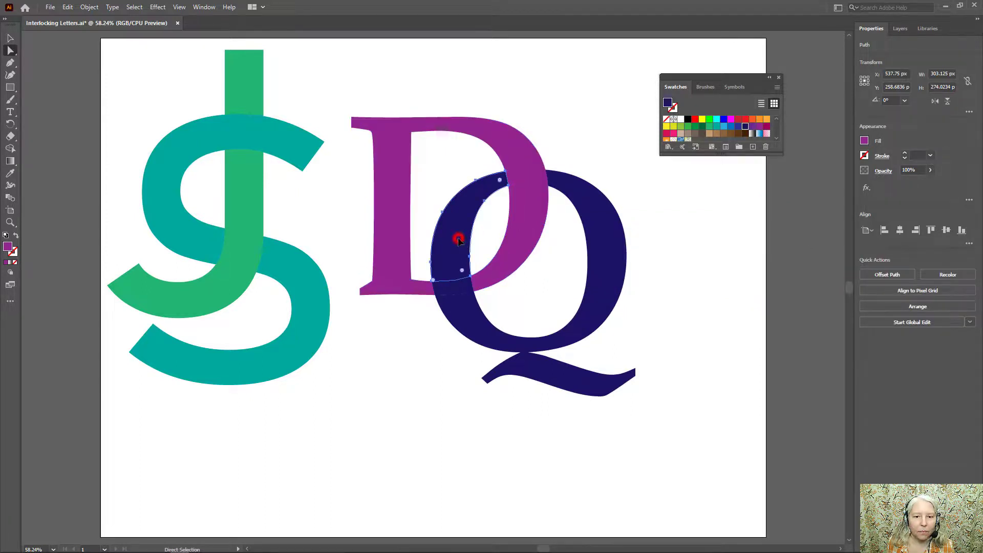
left_click(459, 290, "shift")
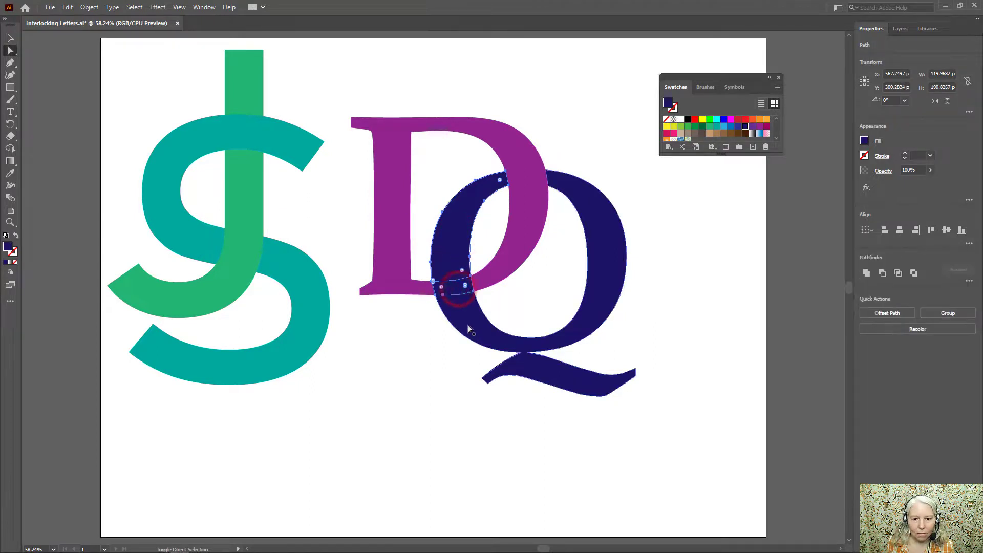
left_click(468, 325, "shift")
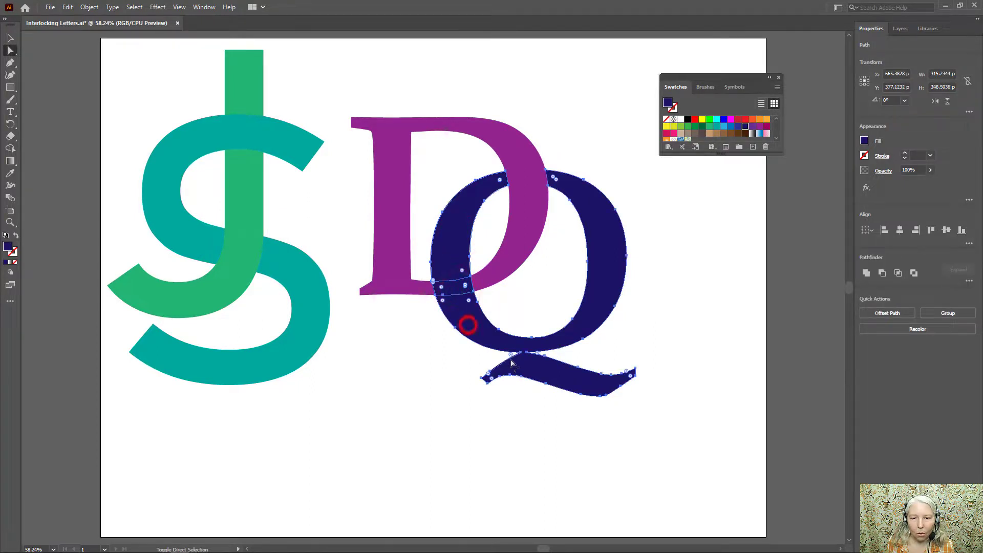
left_click(867, 273)
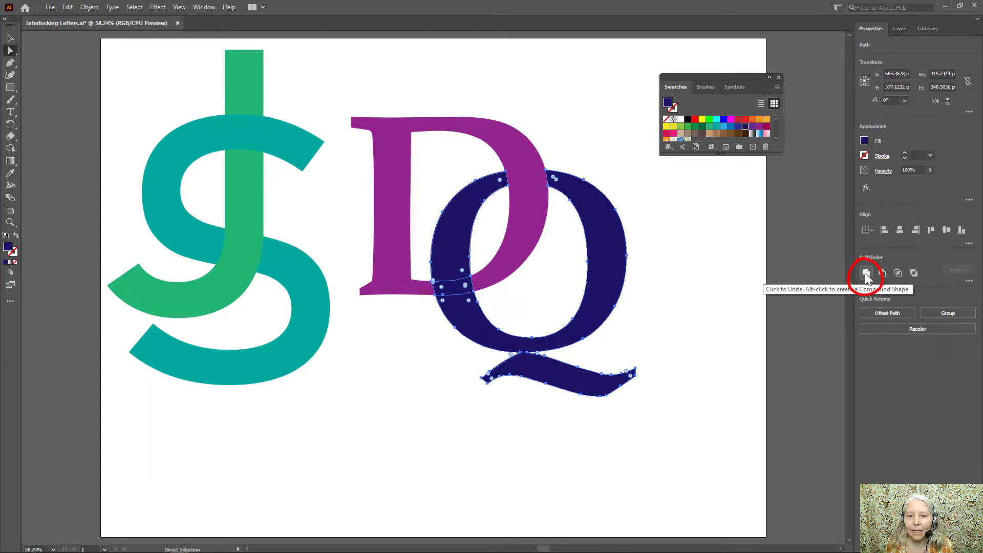
left_click(688, 243)
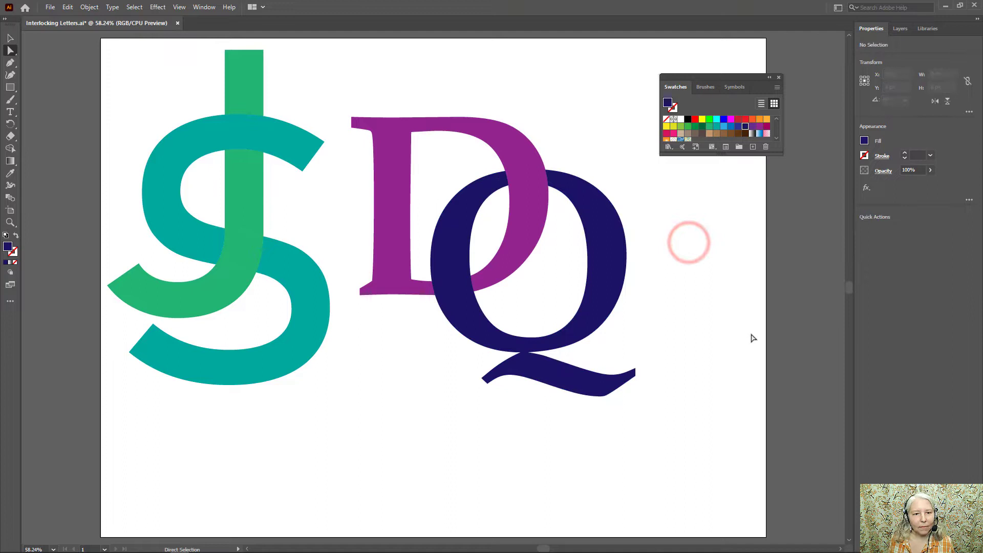